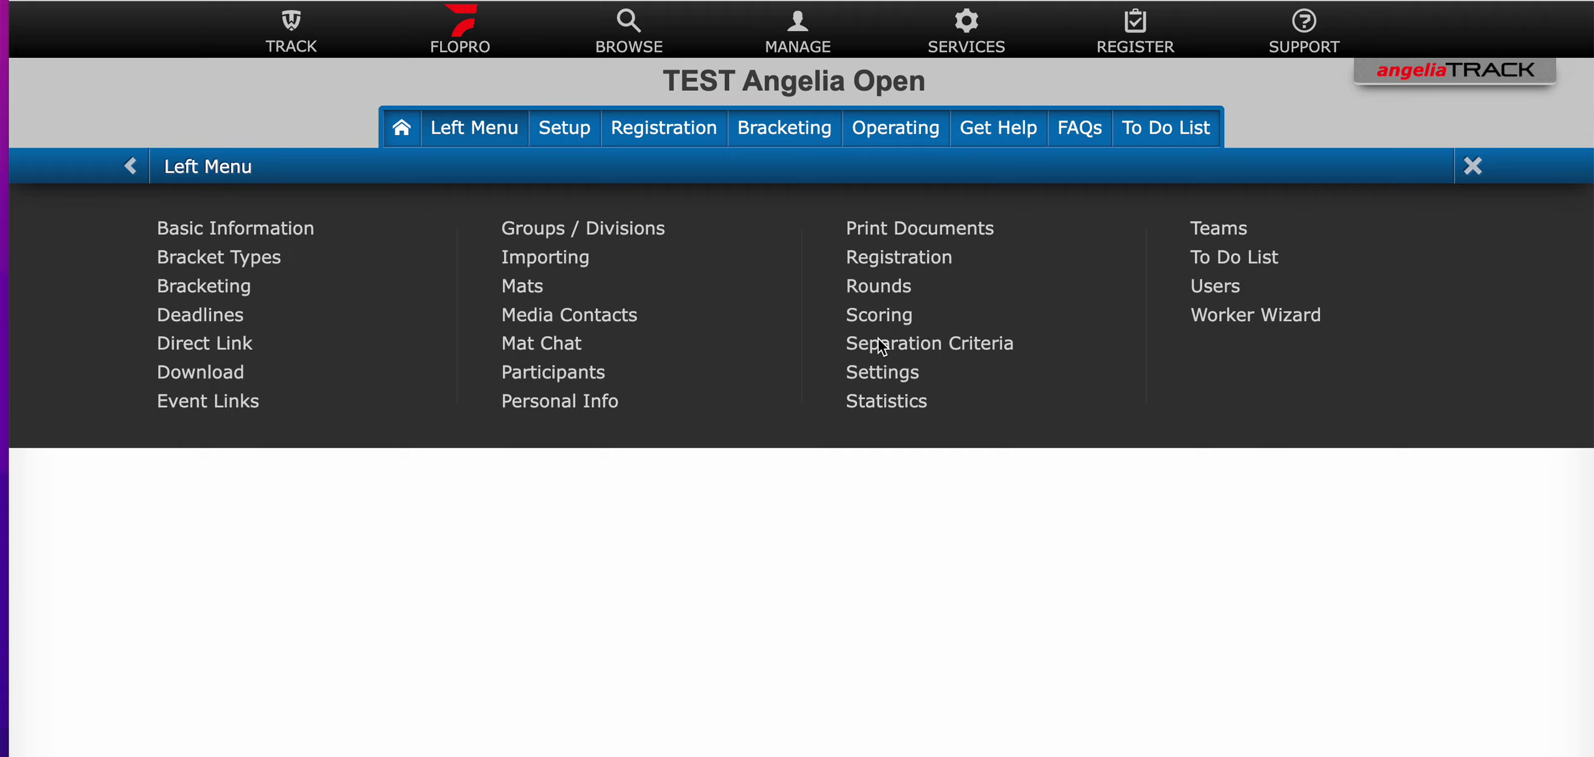
click(879, 371)
scroll(881, 528, down, 10)
scroll(881, 528, down, 3)
scroll(881, 525, down, 2)
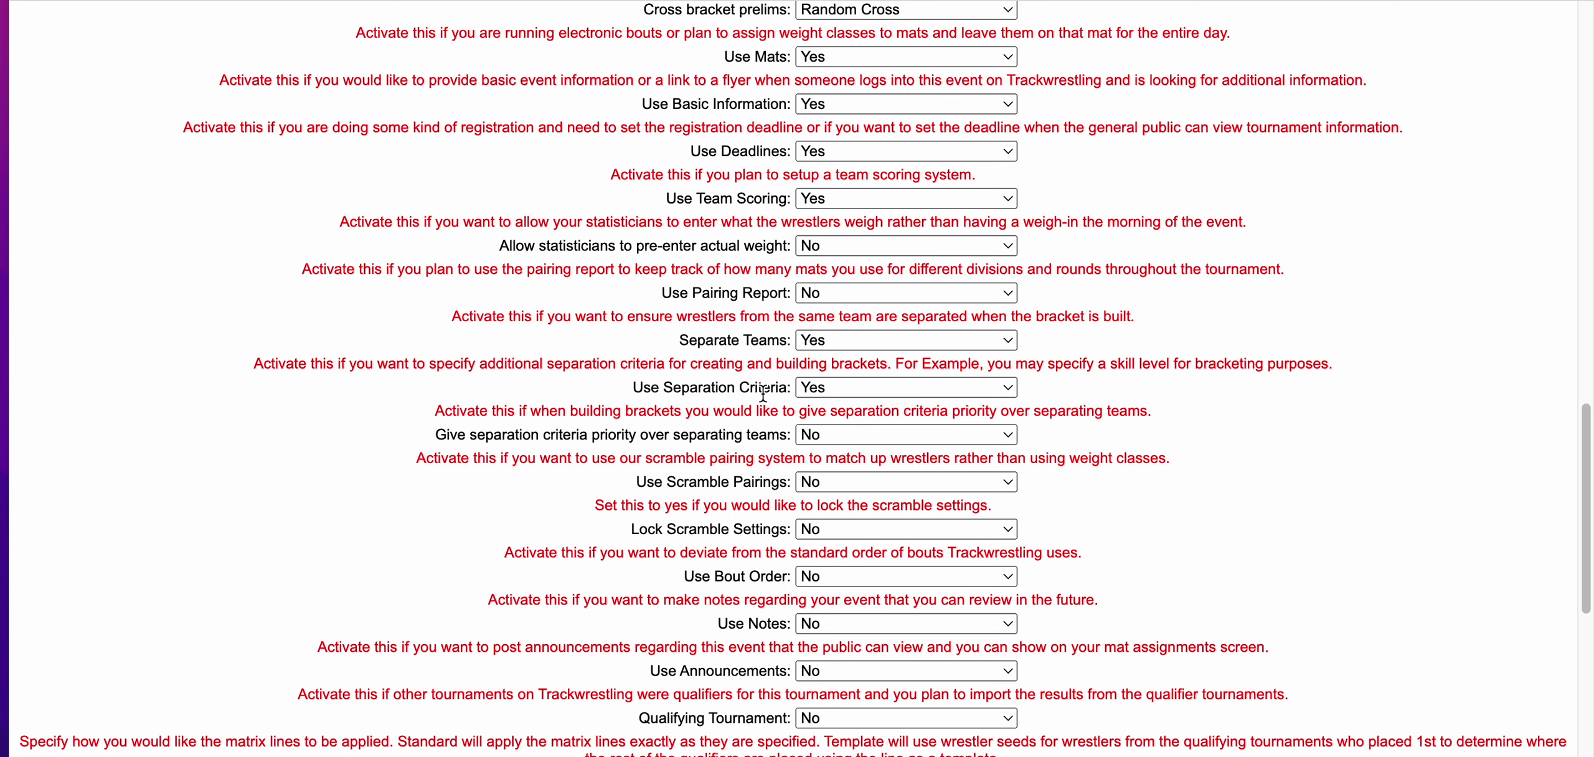
click(861, 388)
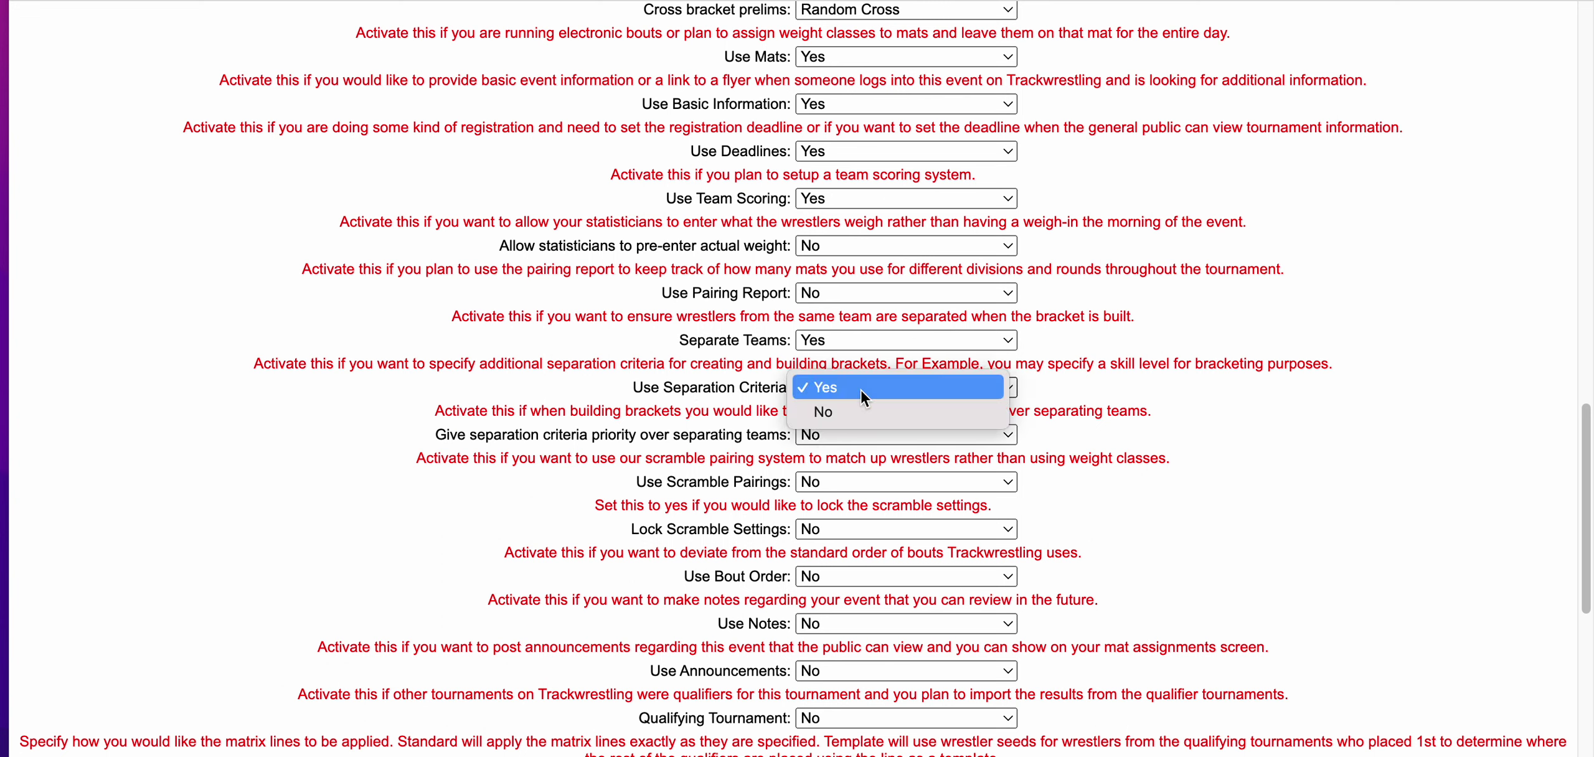
click(861, 389)
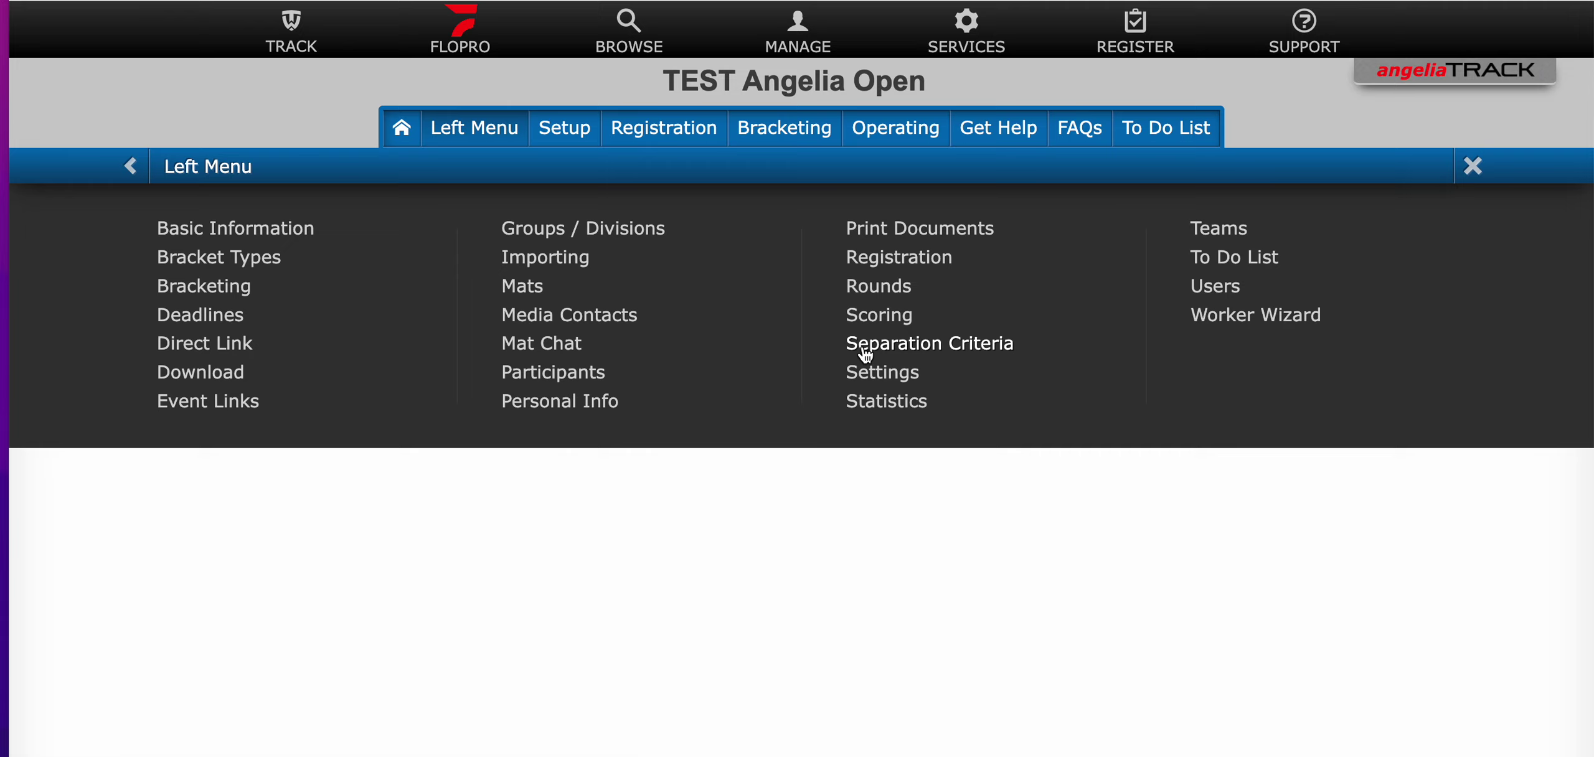
Open the Separation Criteria page listing the event's criteria values and priorities
click(924, 348)
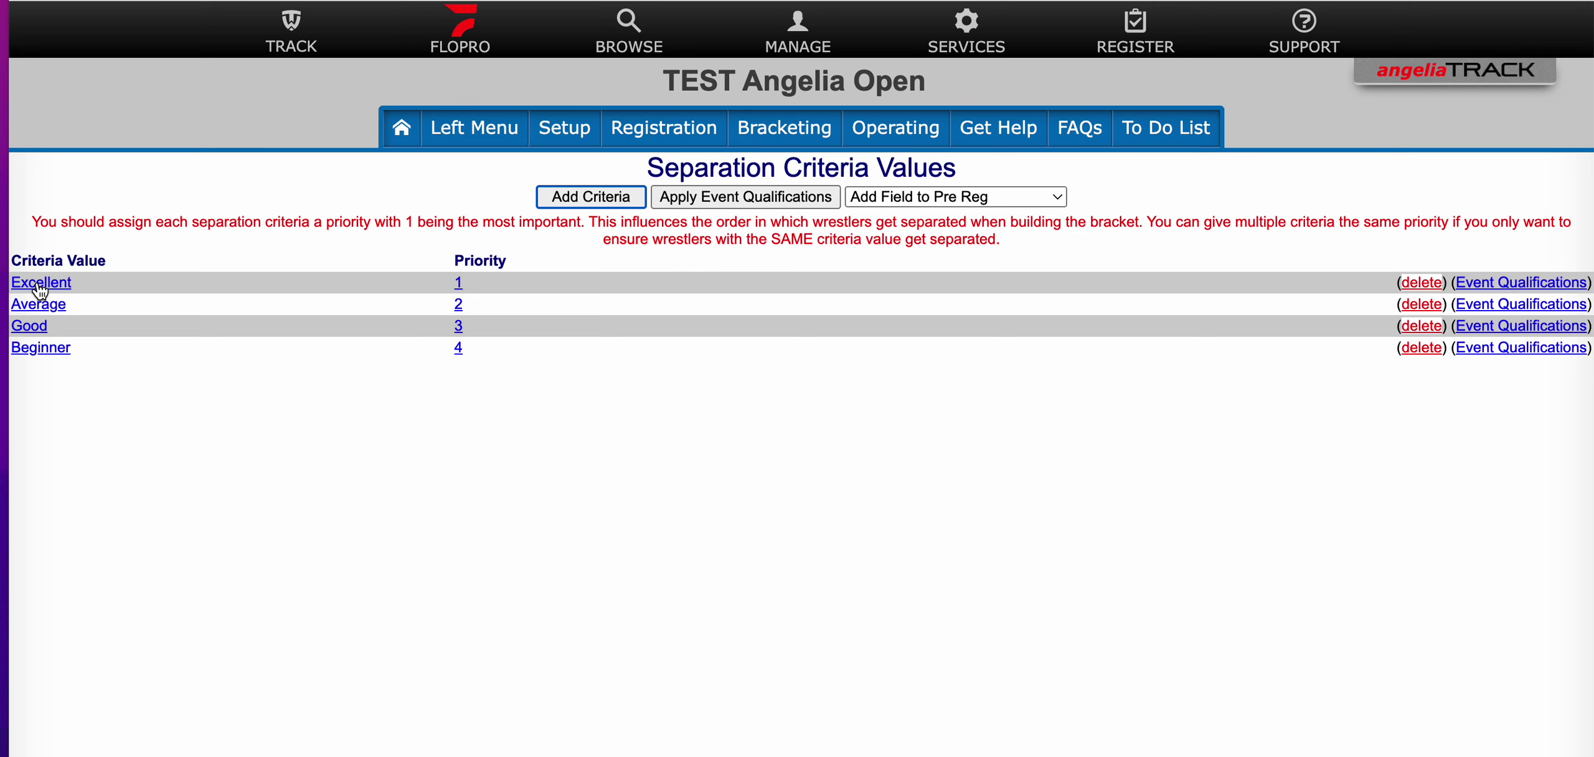
Rename the priority-1 criterion from Excellent to Elite
click(39, 287)
text(Elite)
click(1009, 157)
Add a criterion named Utah, fixing a typo in the name before confirming
click(580, 207)
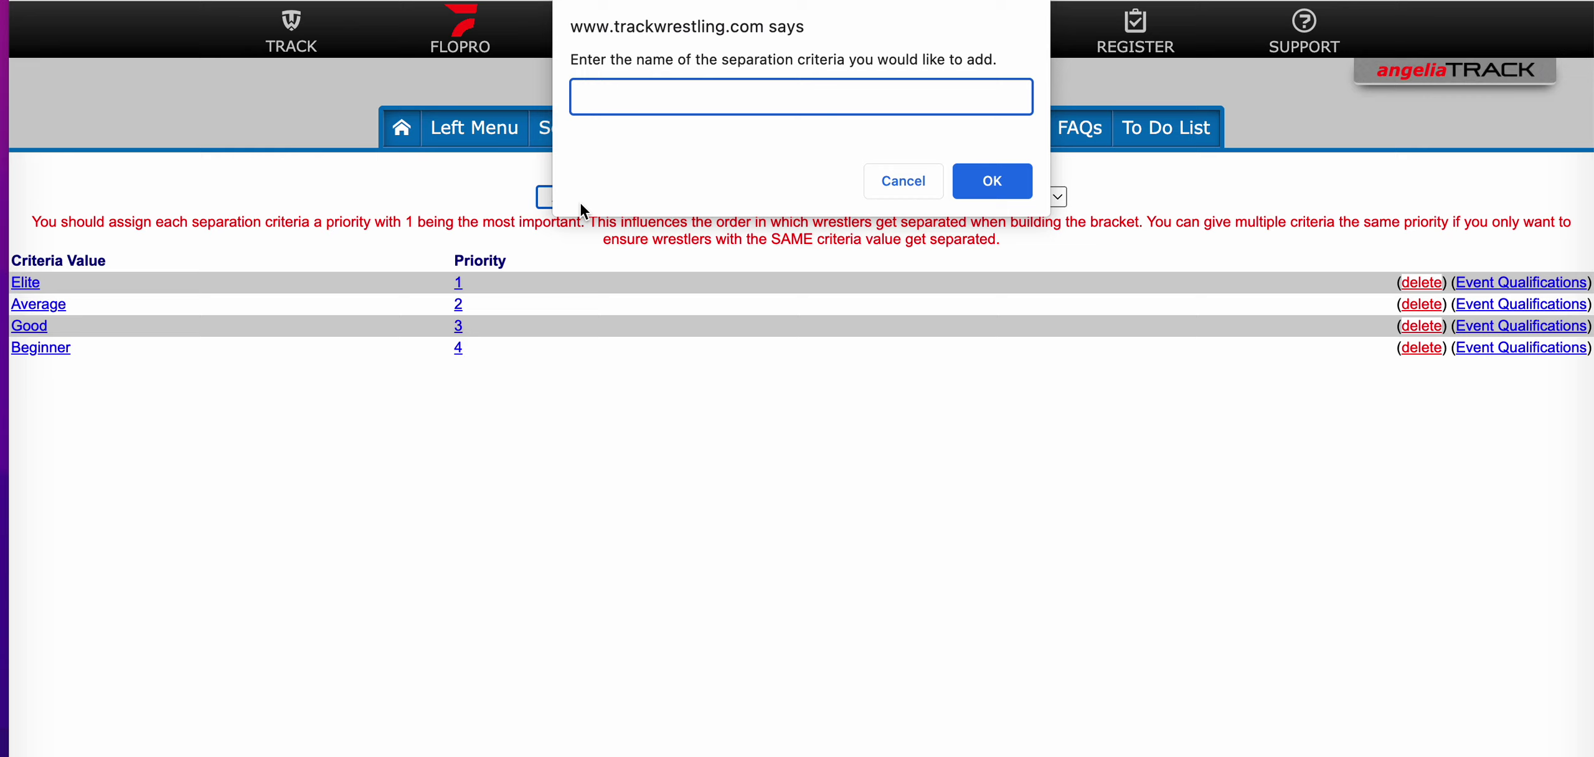
text(Upp)
key(BackSpace)
key(BackSpace)
text(tha)
key(BackSpace)
key(BackSpace)
key(BackSpace)
text(tah)
click(994, 182)
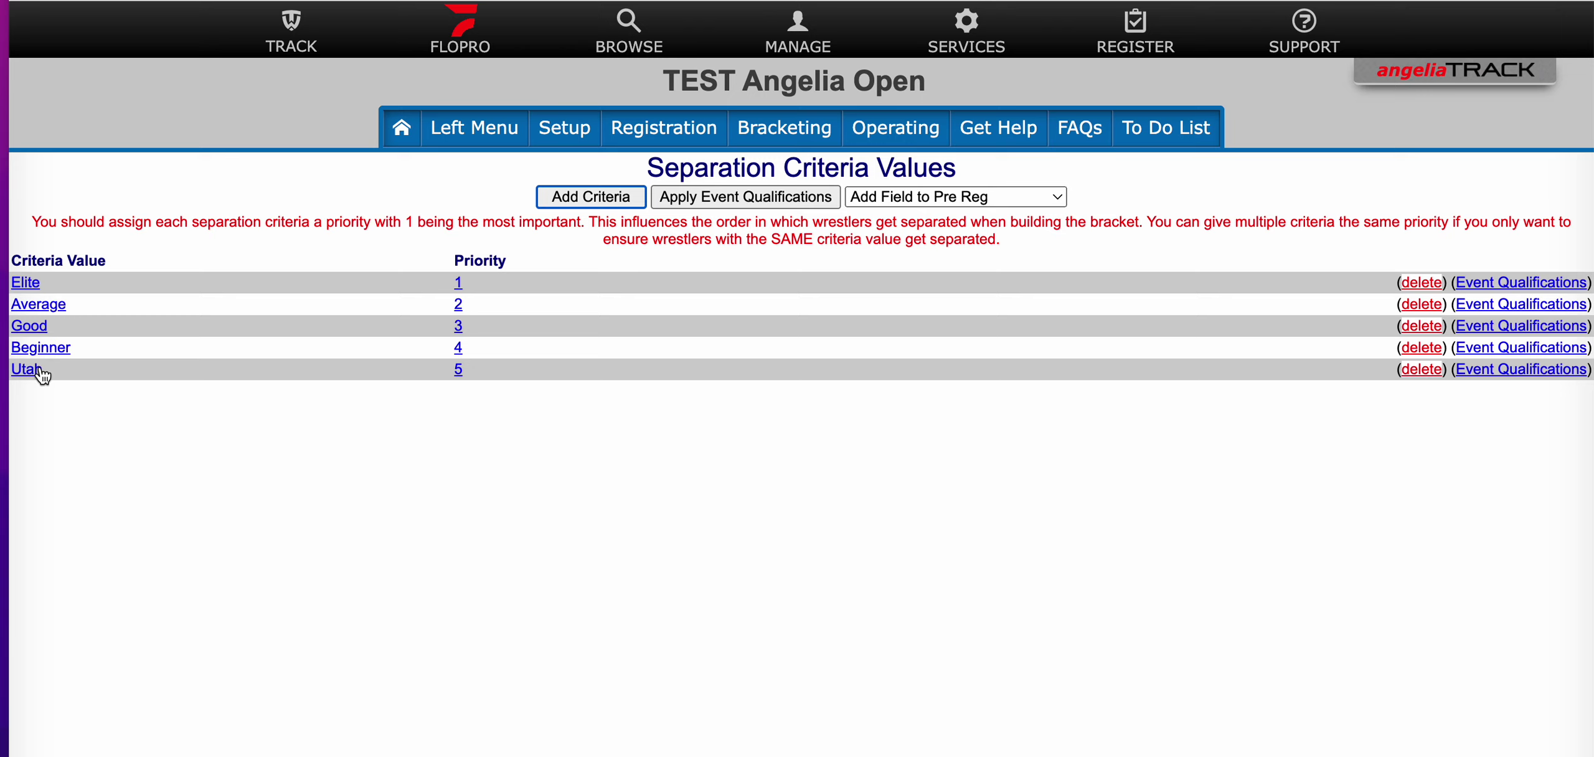
Change Utah's priority from 5 to 1
click(458, 373)
text(1)
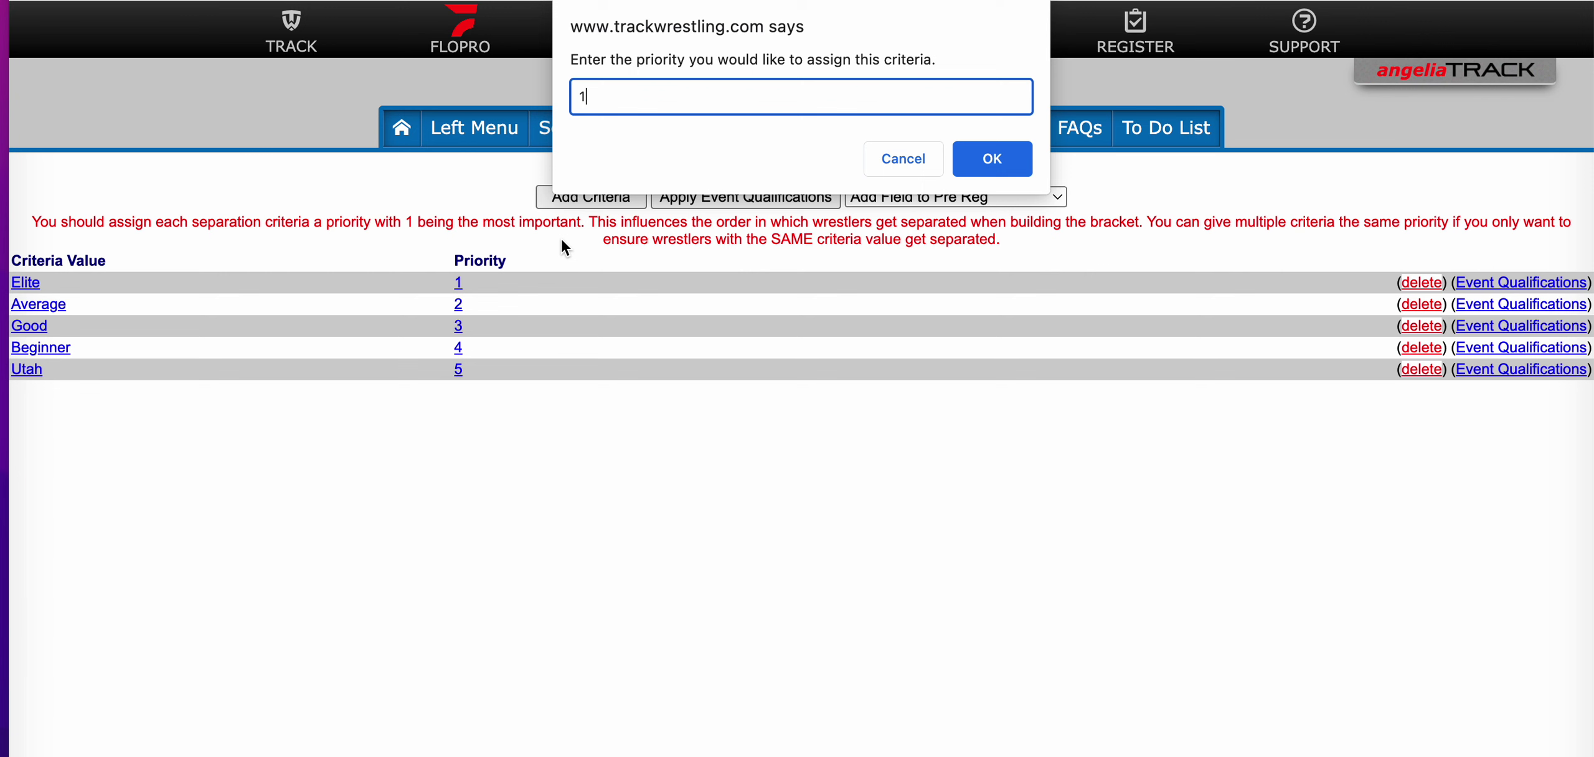
key(Return)
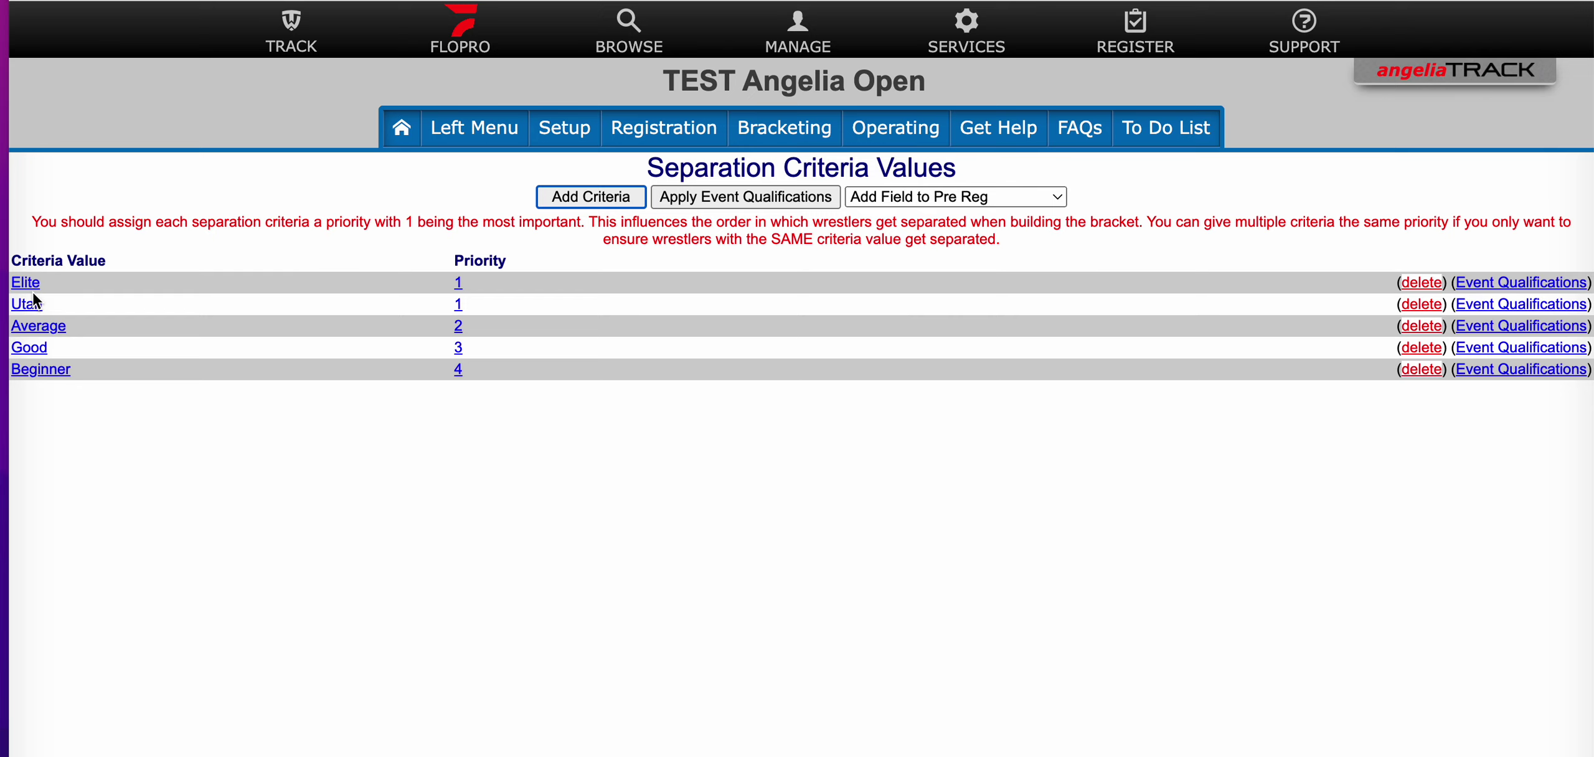
Start a new Elite qualification and search for Colorado tournaments
click(1501, 288)
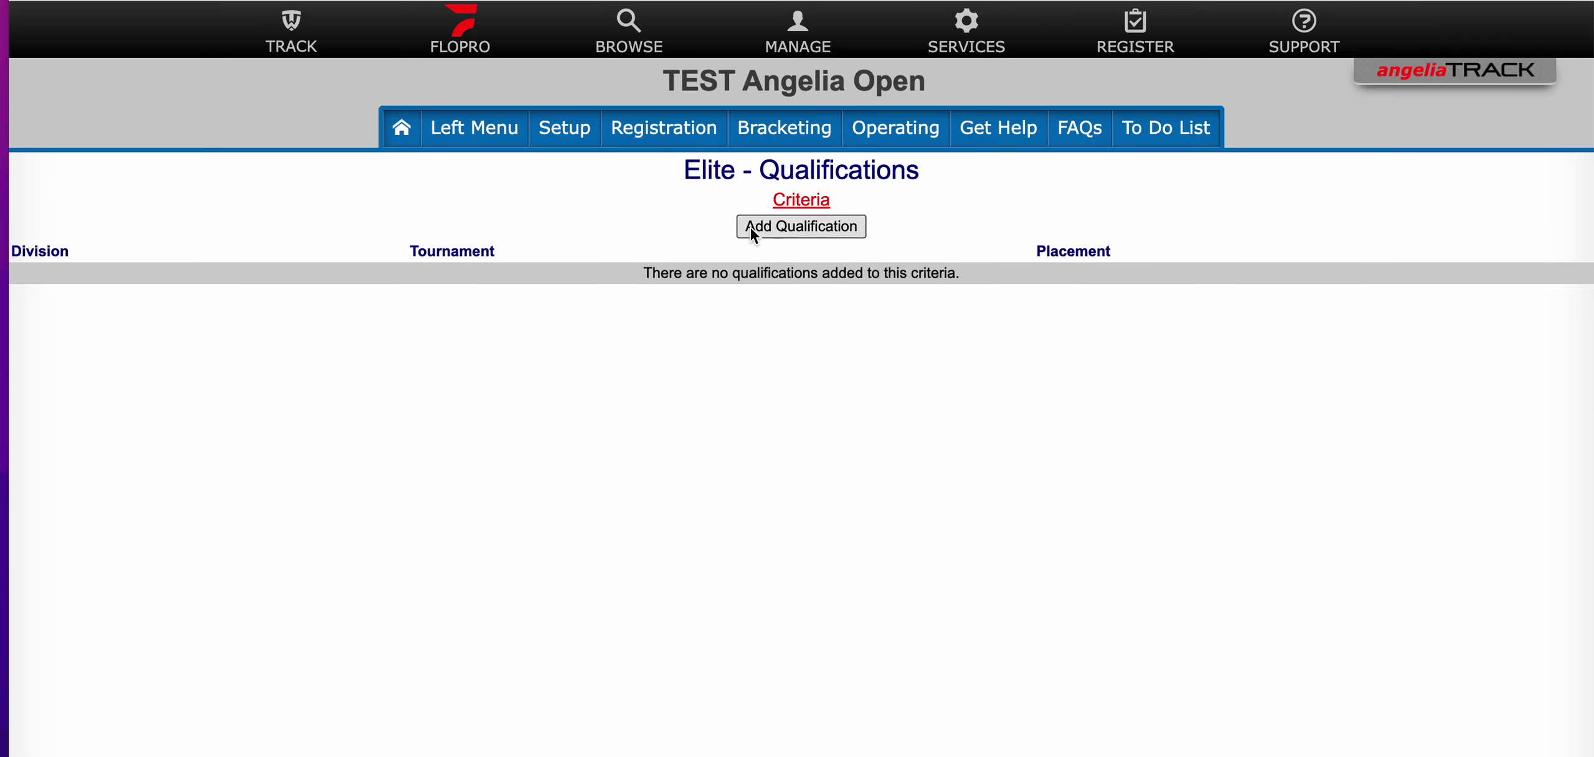
click(801, 227)
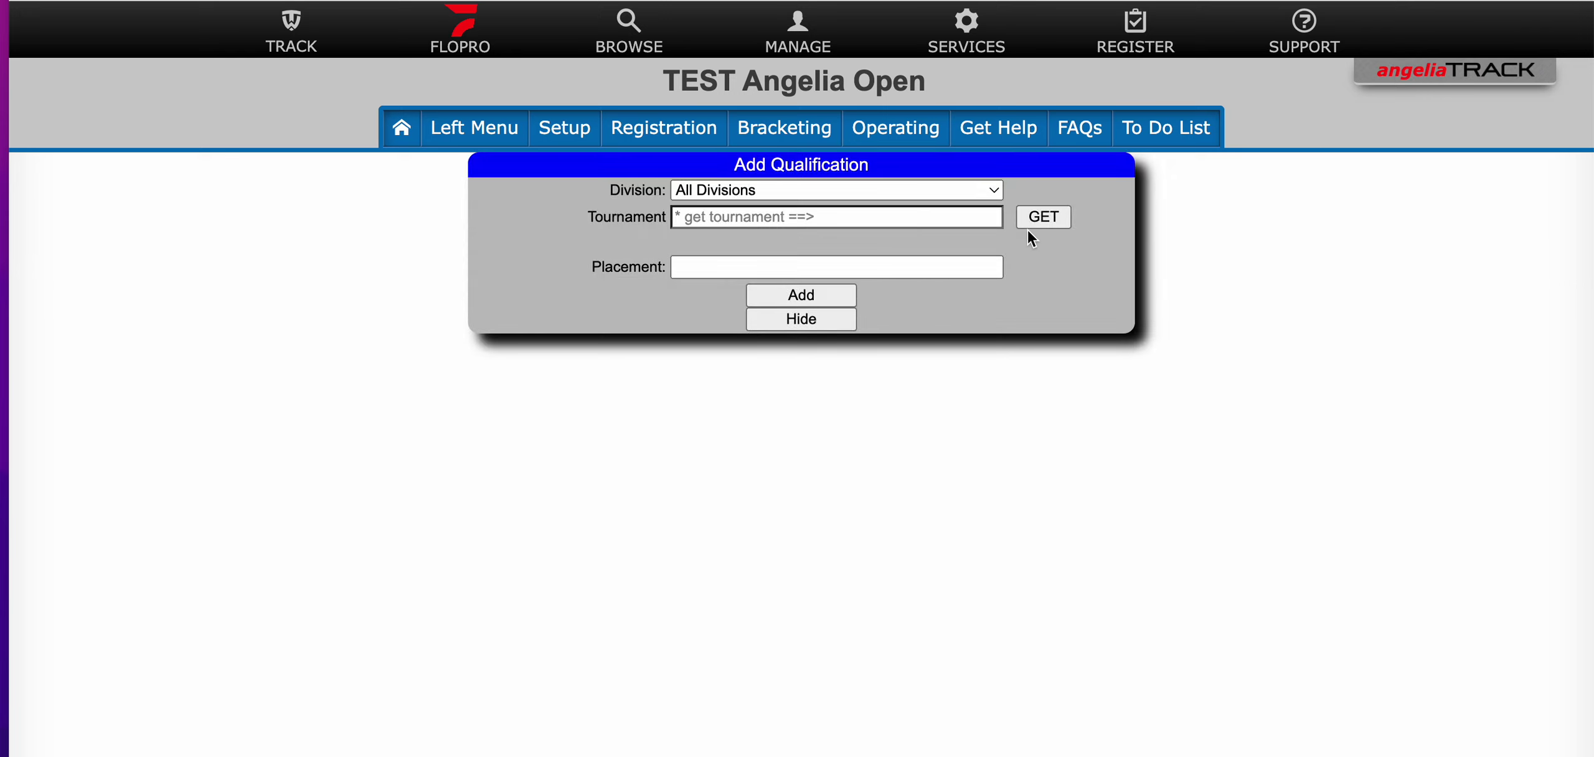
click(1041, 216)
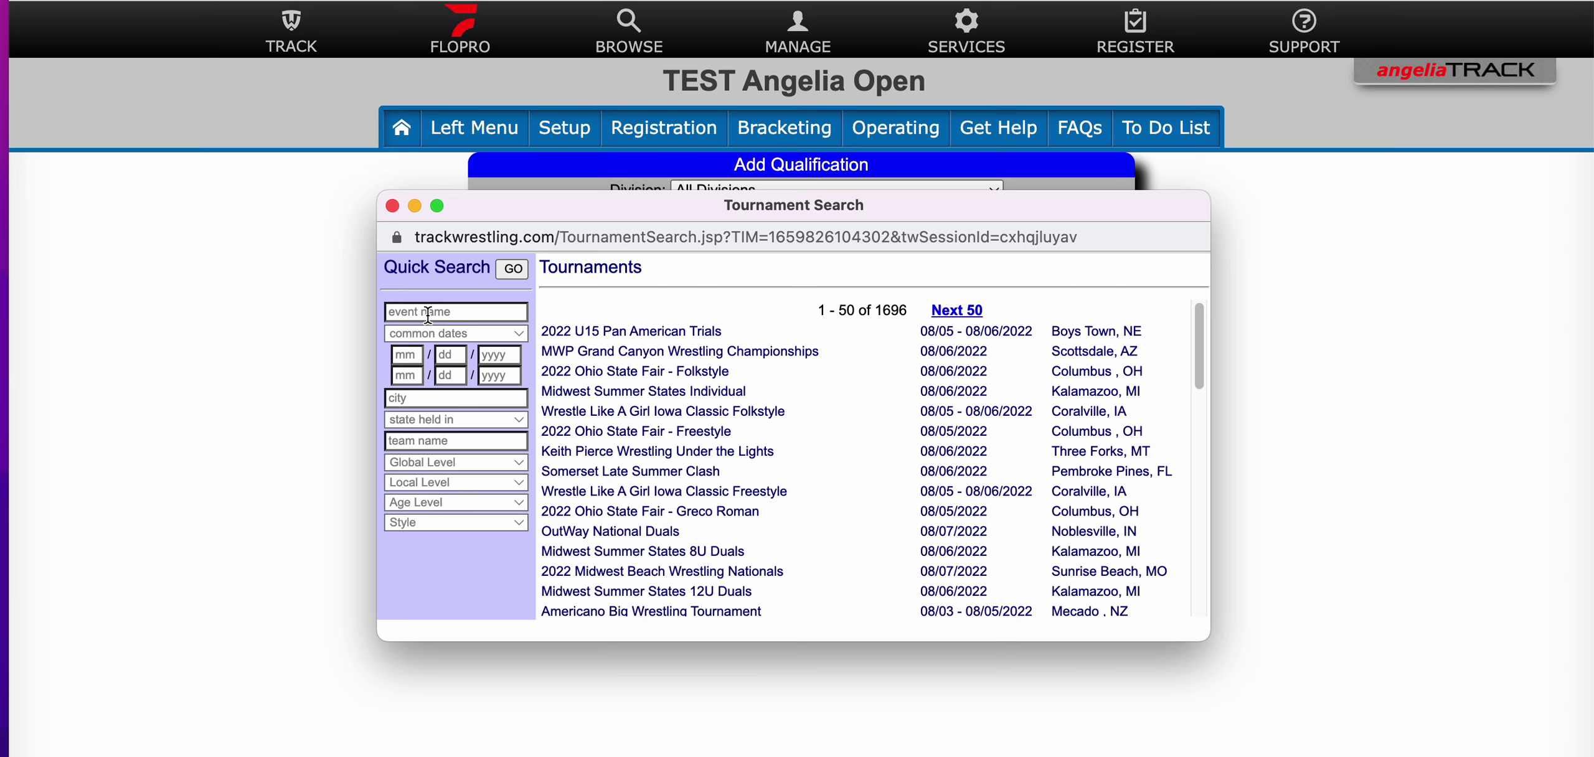
click(435, 421)
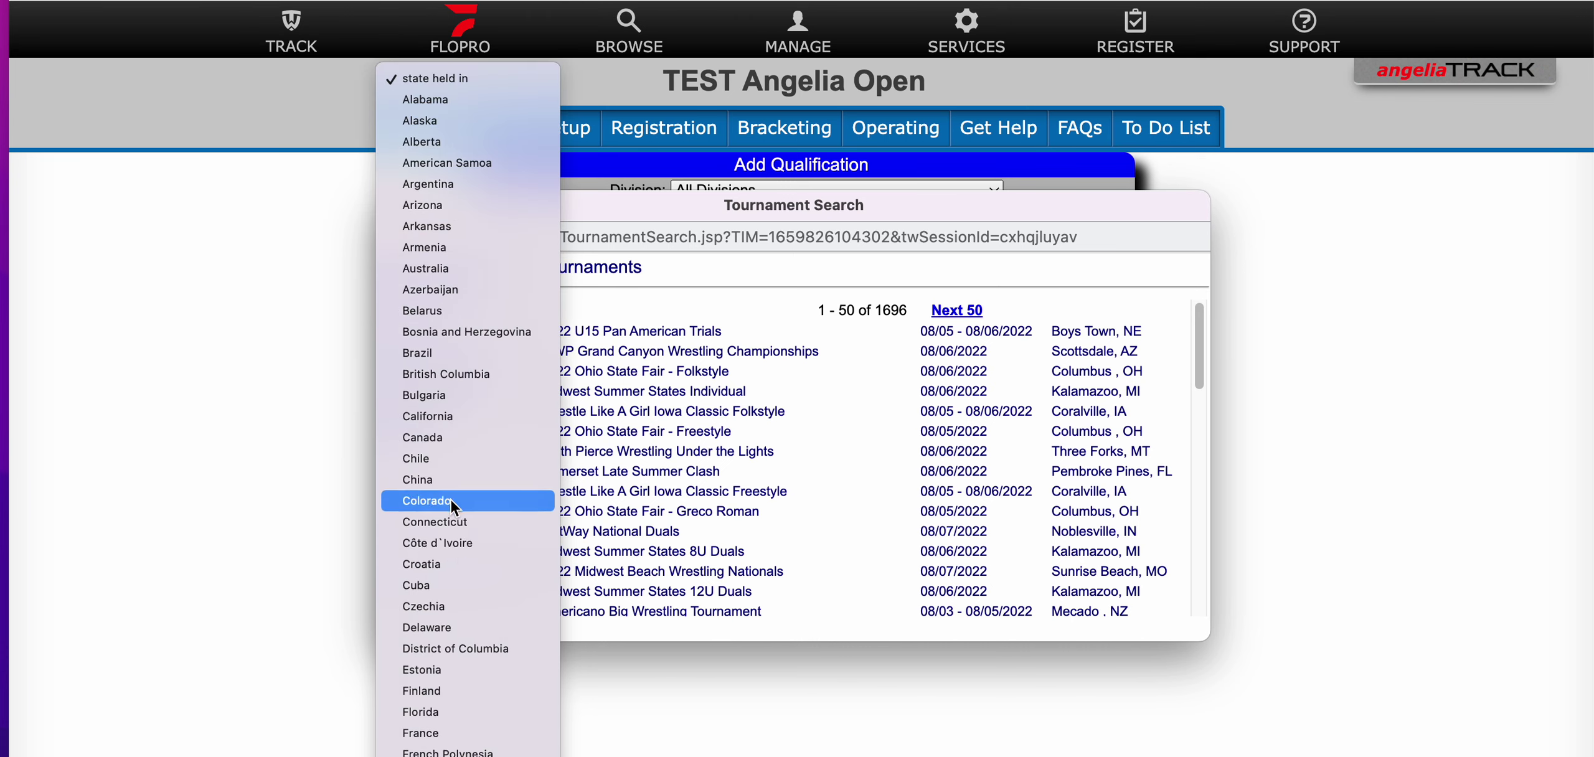
click(454, 503)
click(515, 267)
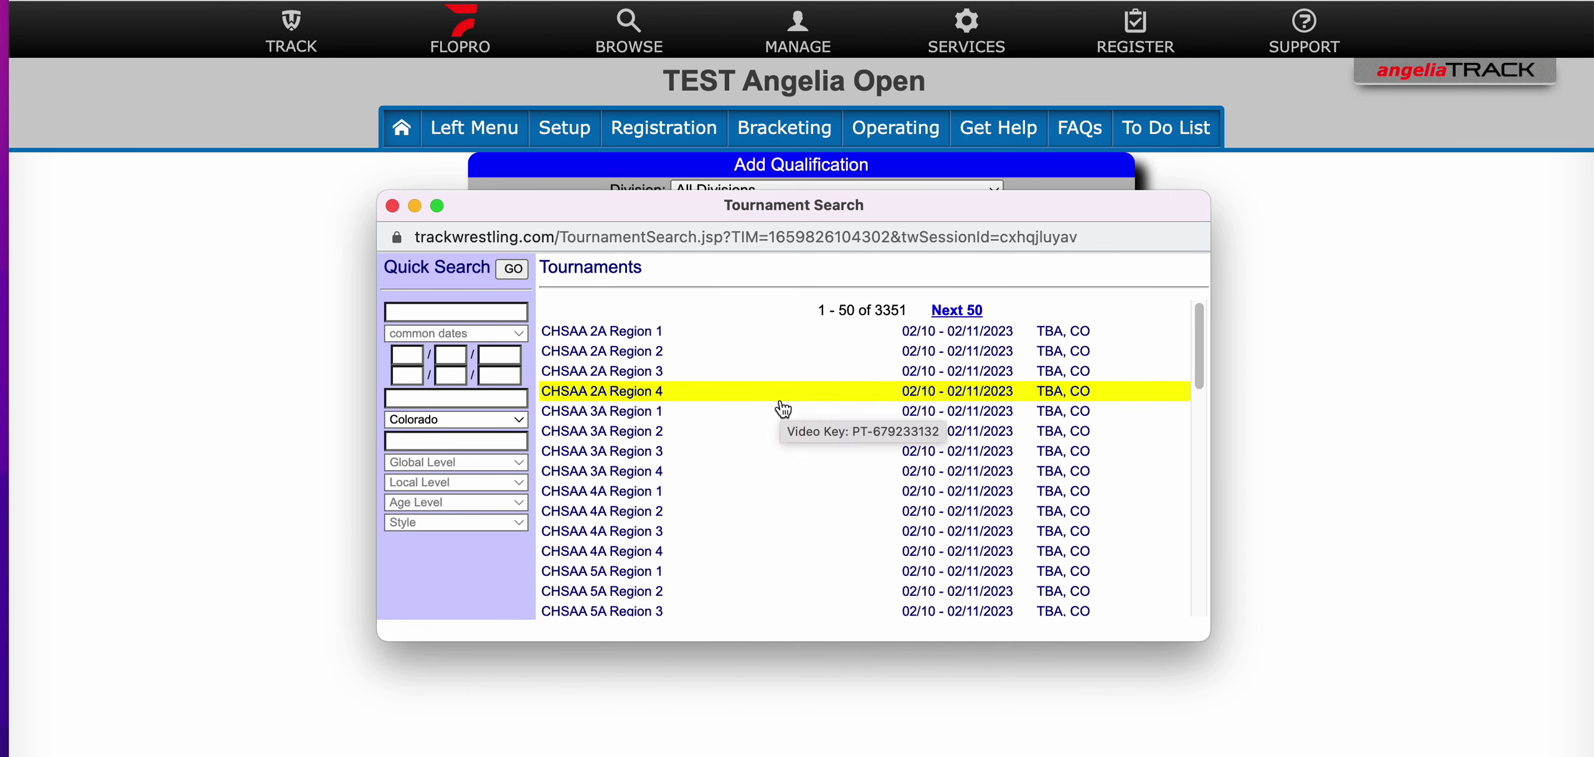
scroll(781, 429, down, 5)
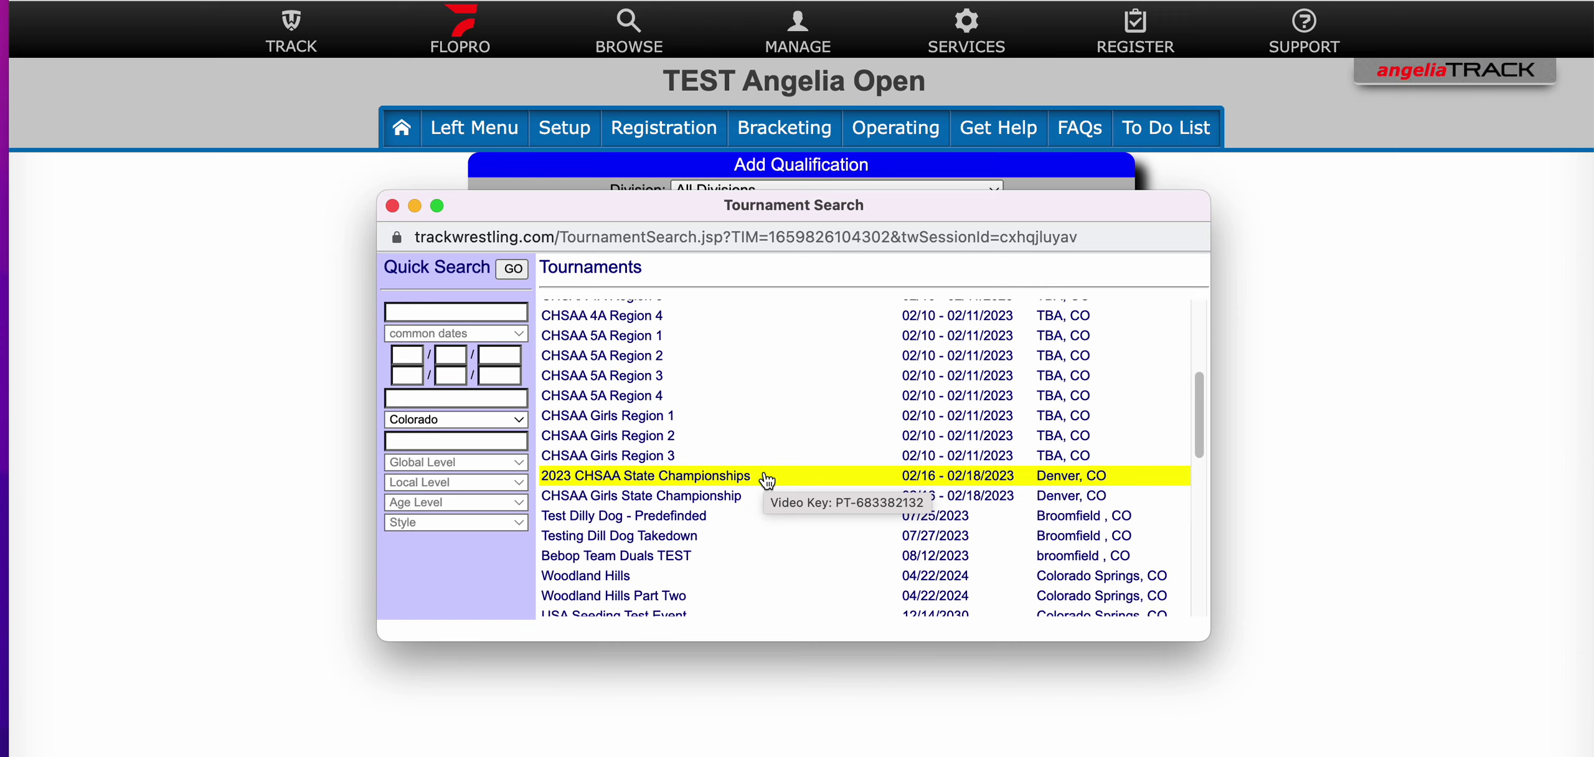
Choose the 2023 CHSAA State Championships for all divisions and enter placements 1-6
click(766, 480)
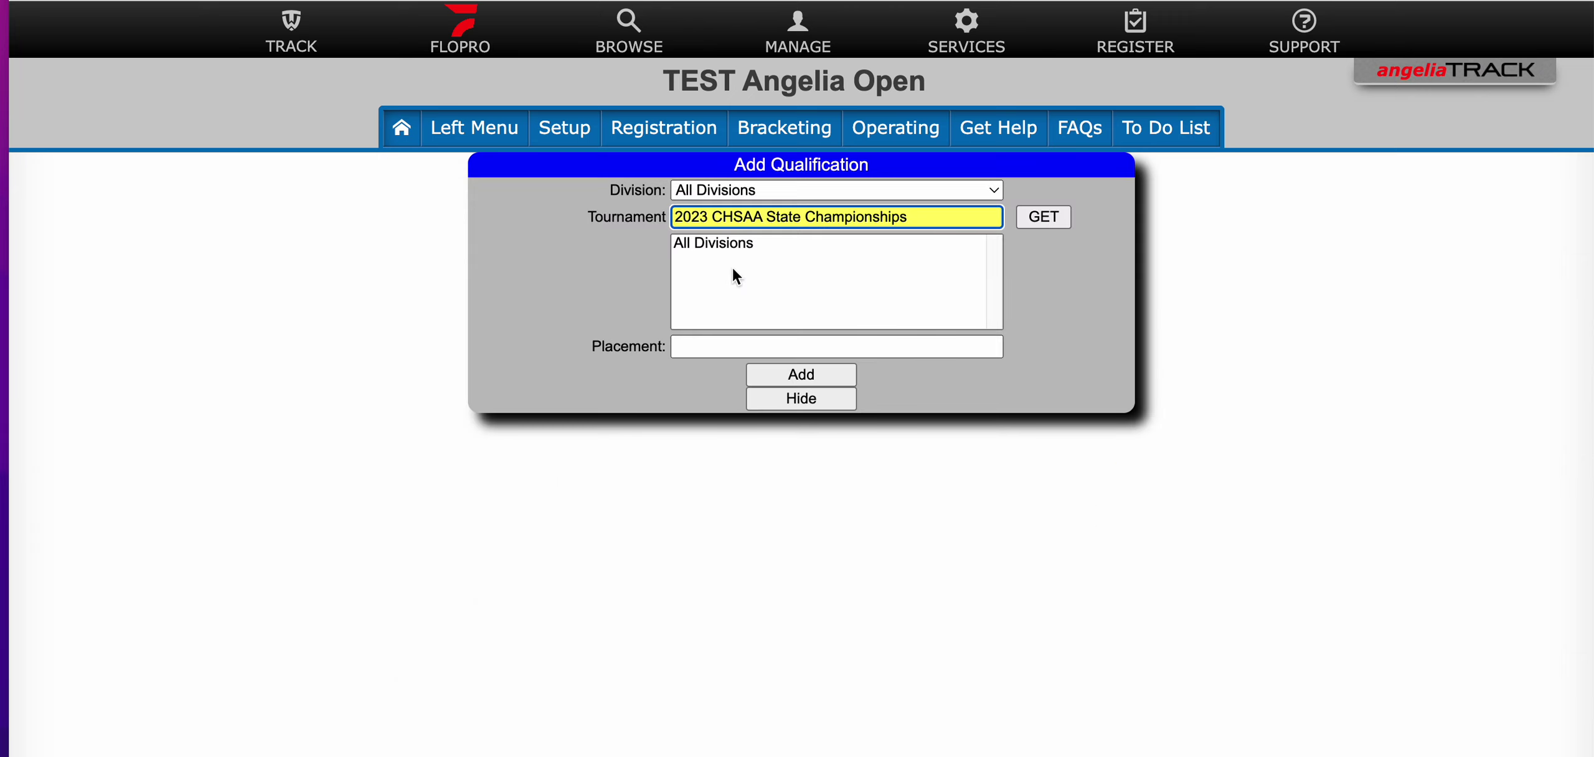
click(721, 245)
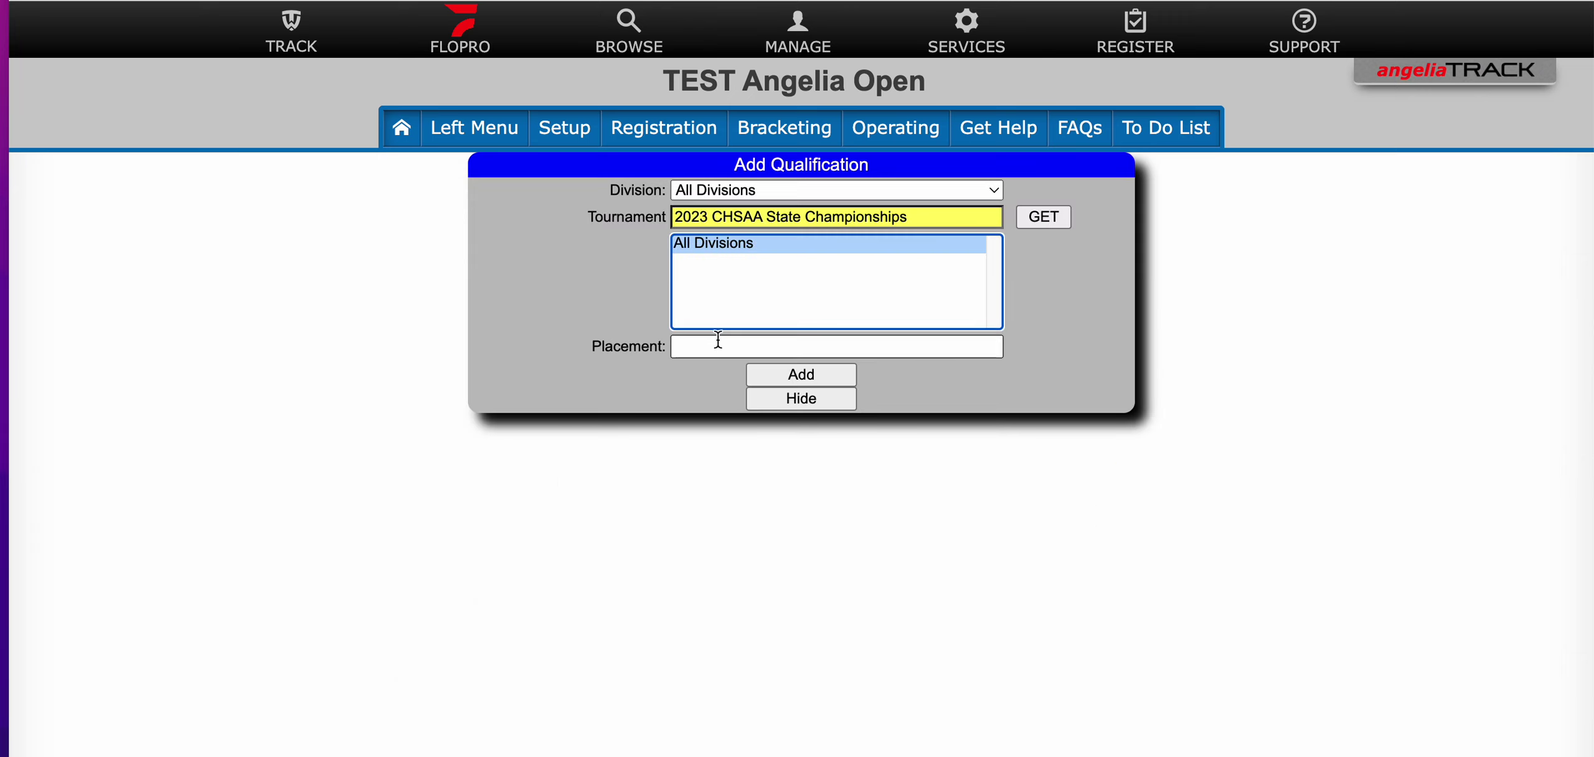
click(705, 353)
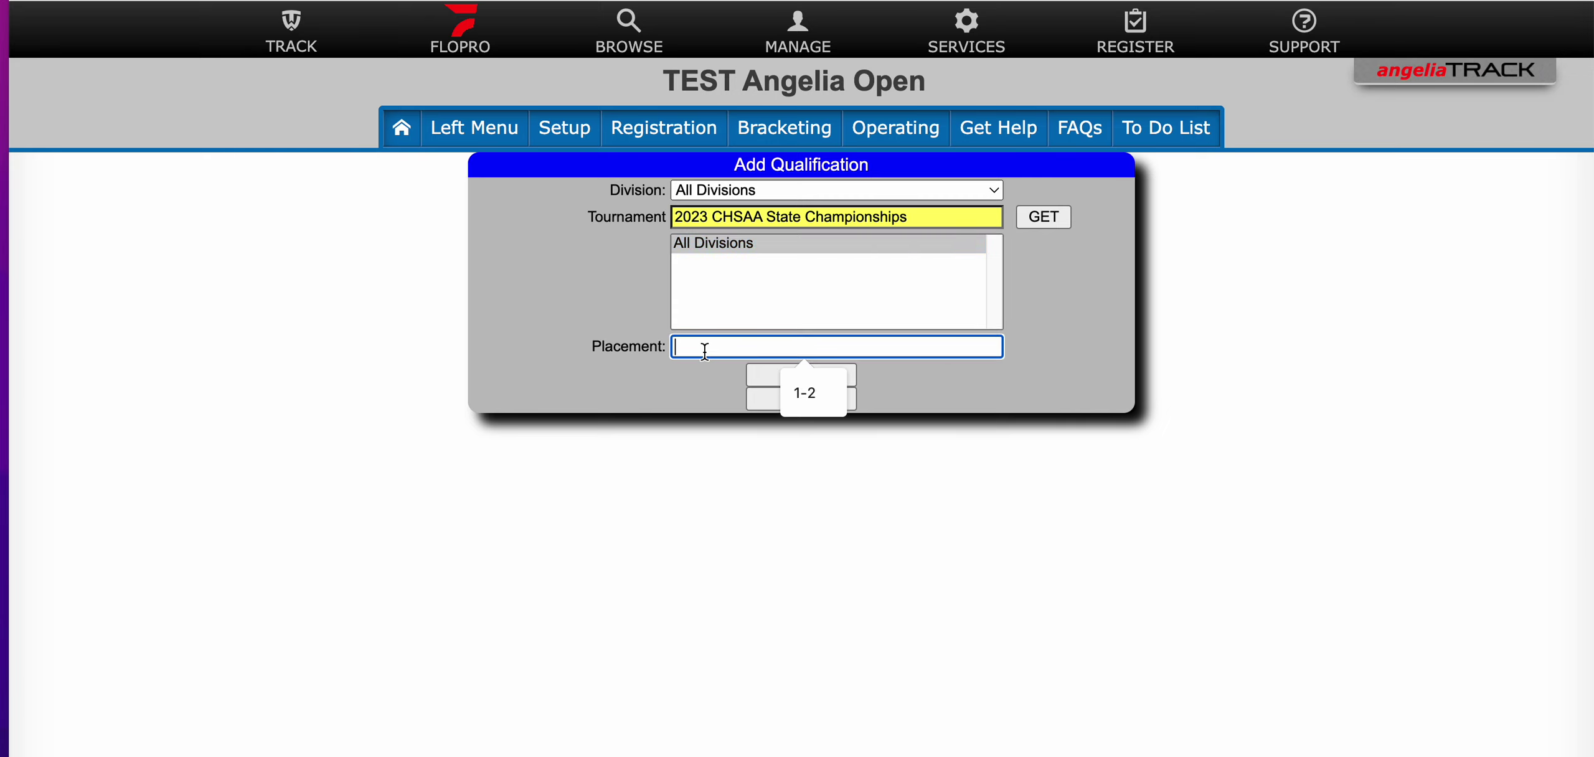
text(1-)
text(6)
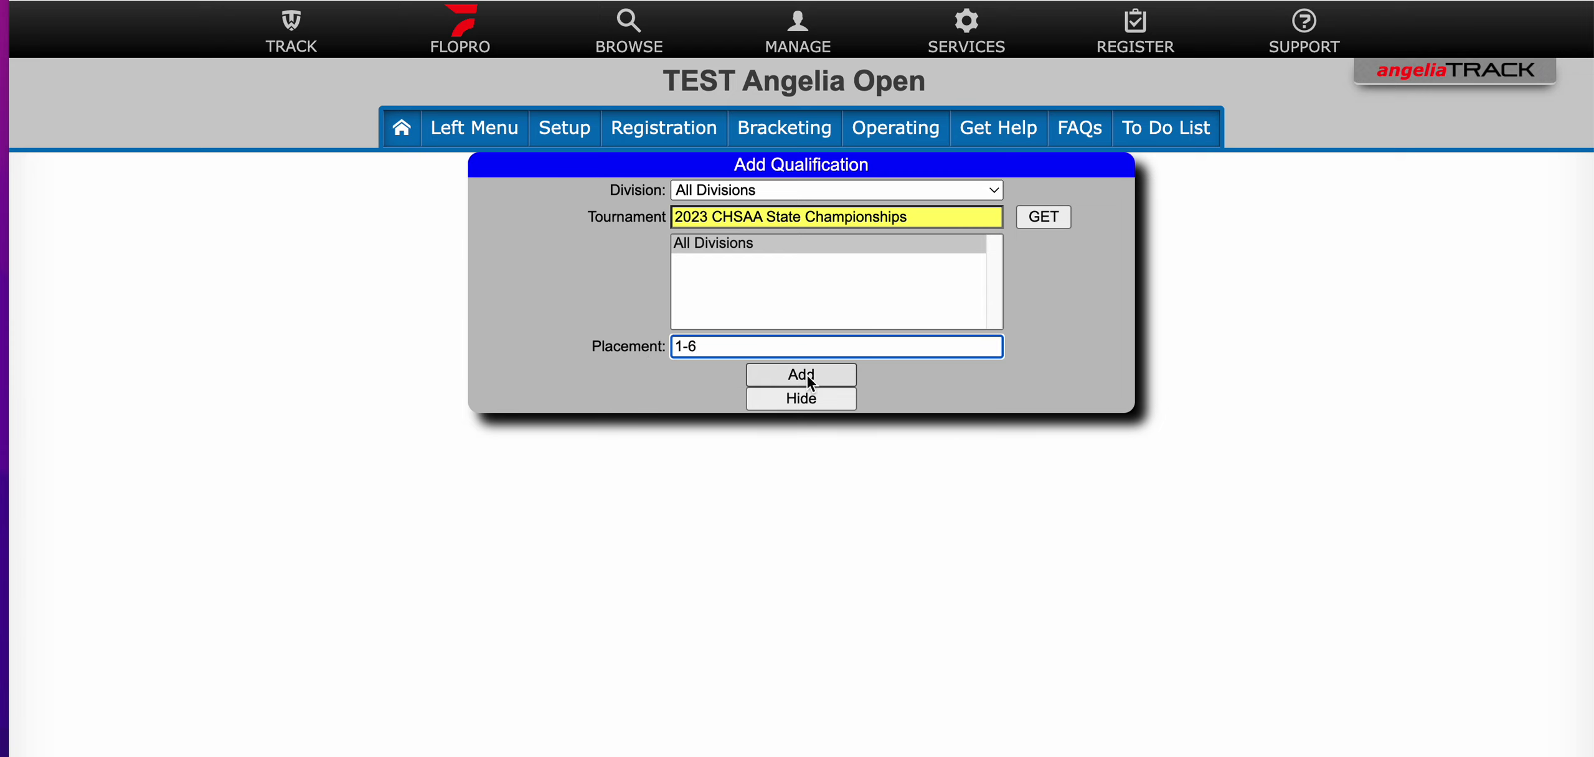
Save the CHSAA qualification for places 1-6 and return to the Separation Criteria list
click(808, 376)
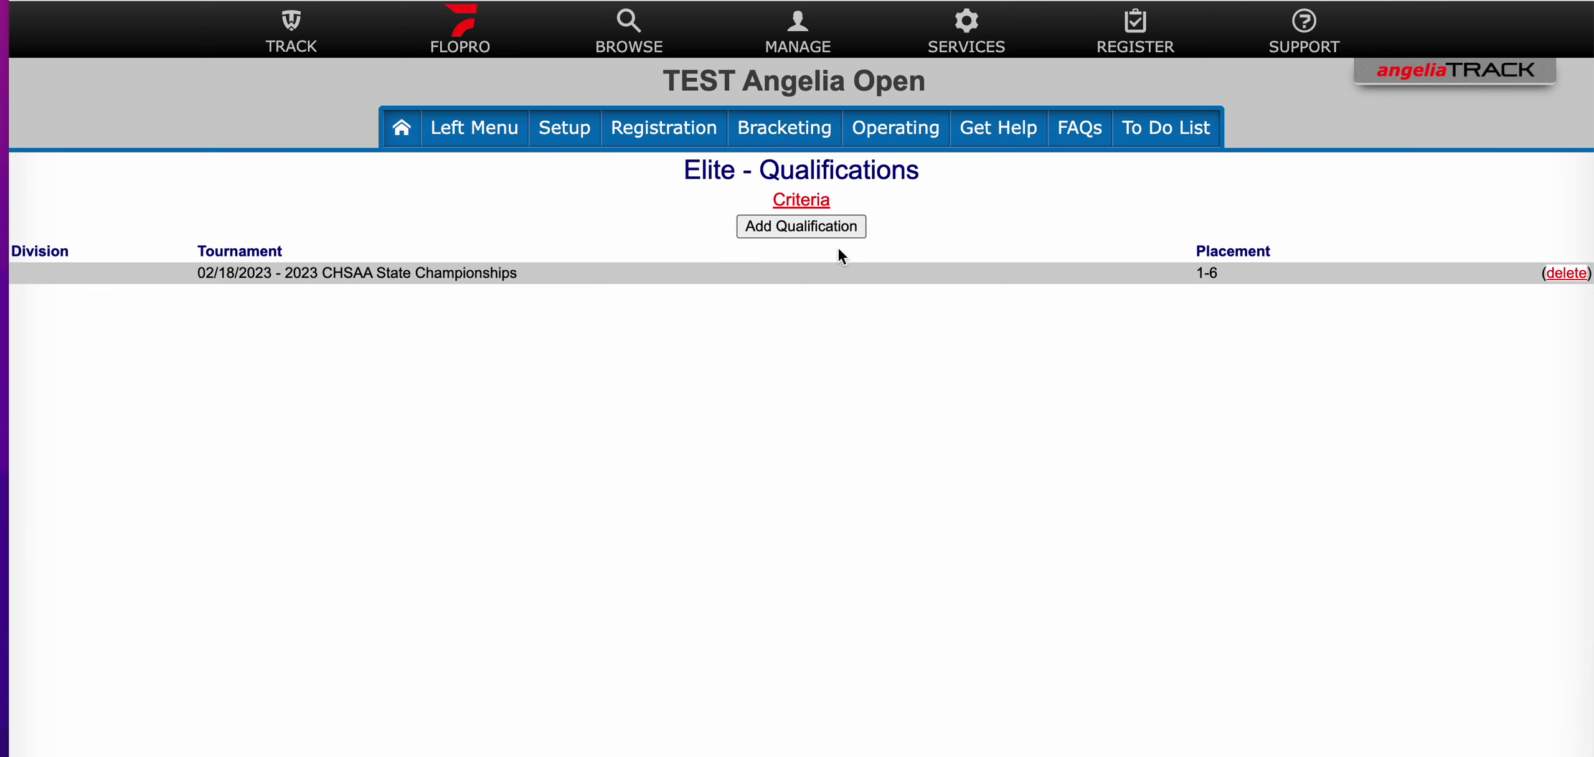
click(807, 210)
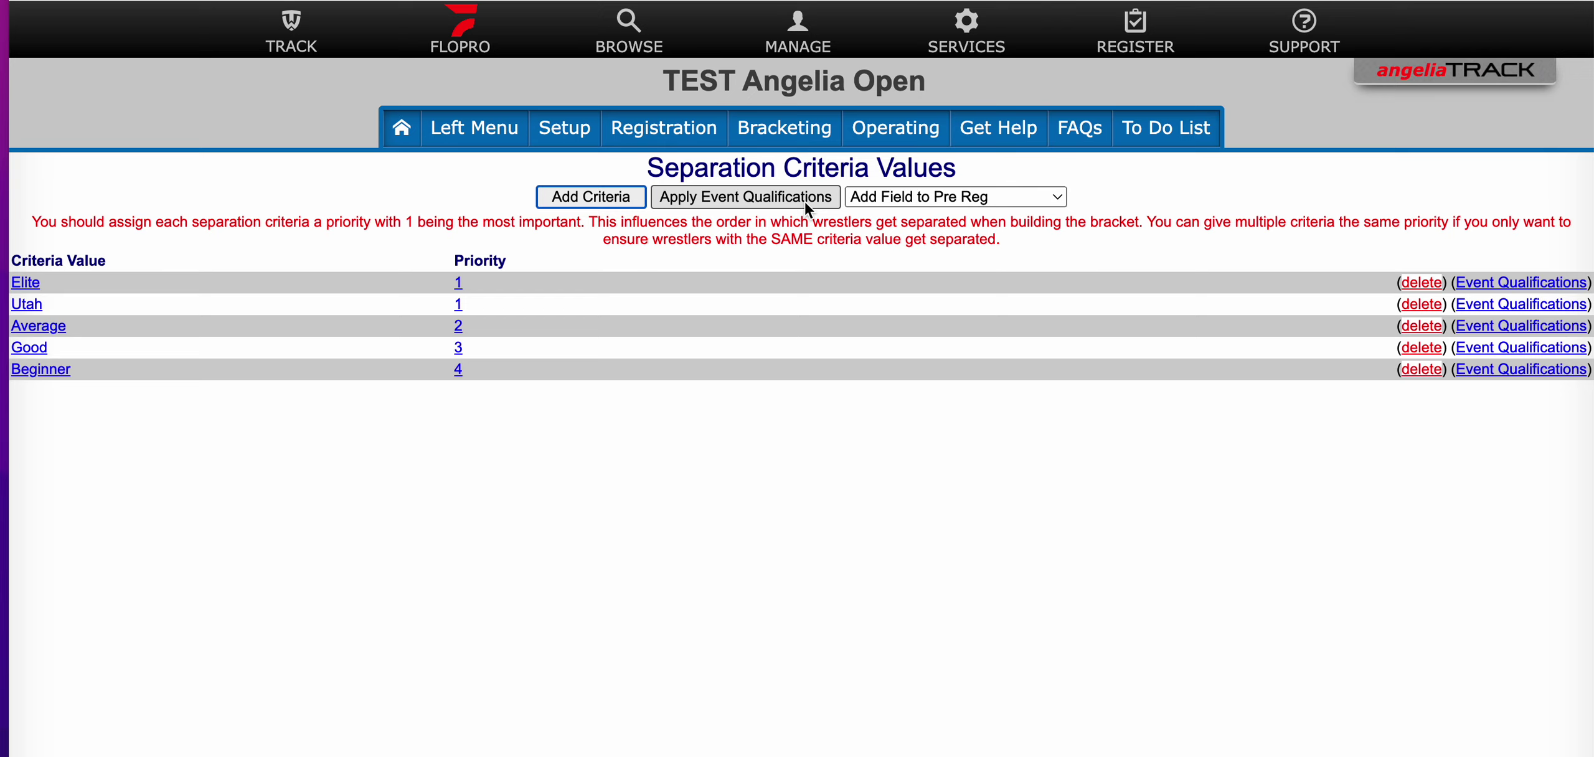
click(912, 196)
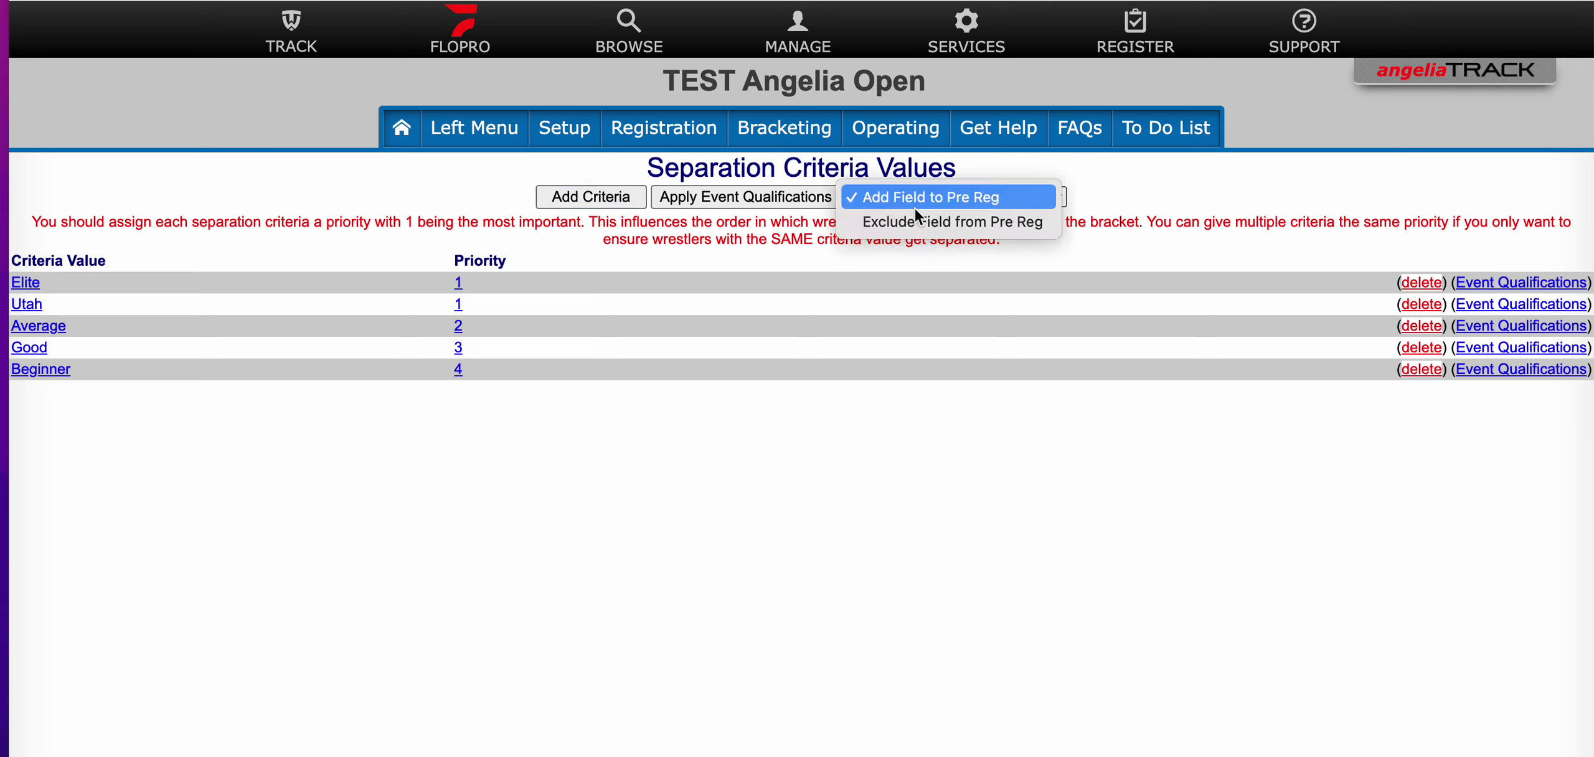
click(917, 222)
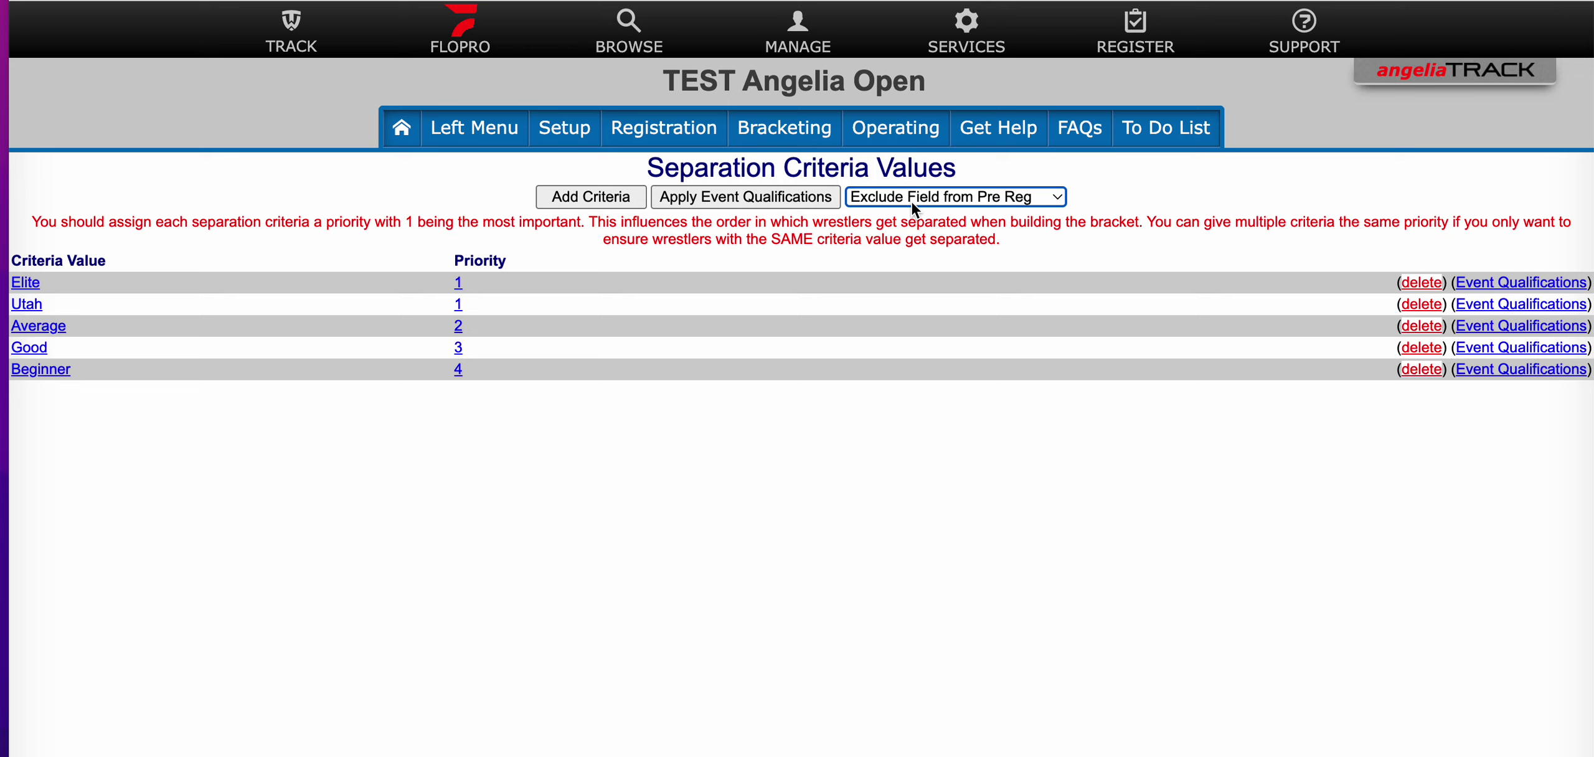
click(918, 201)
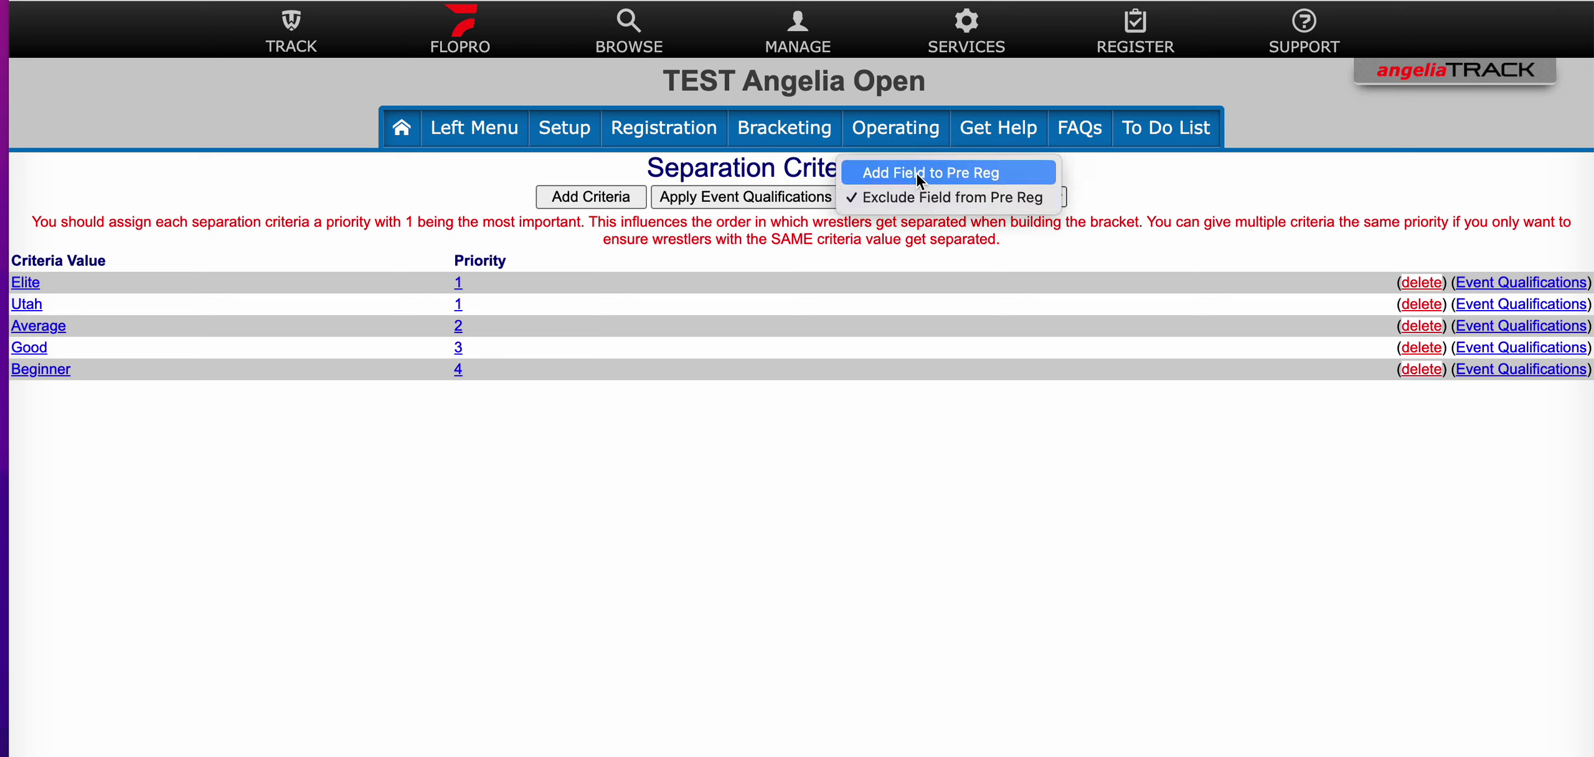
click(917, 174)
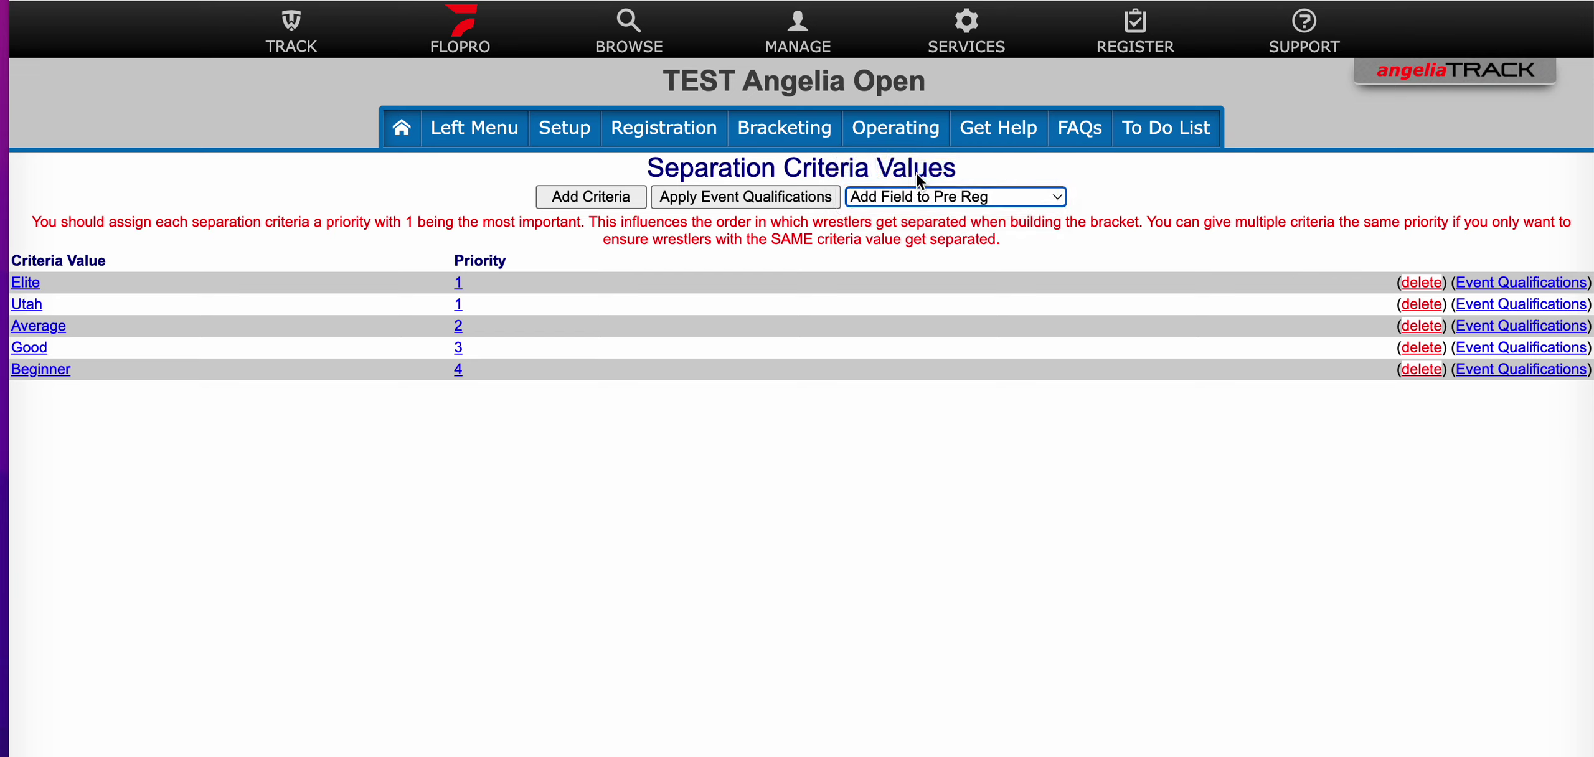